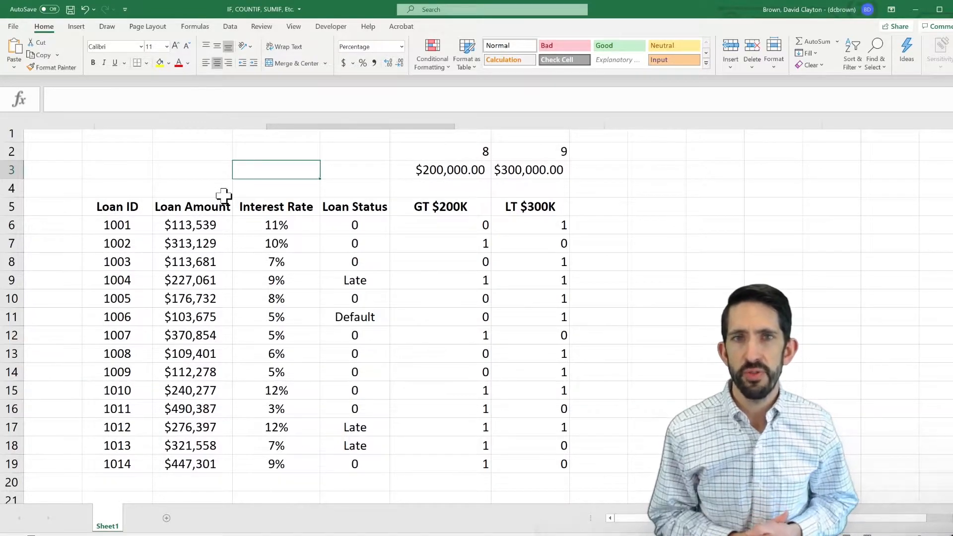
- Change the formula in F6 to return the loan amount when true: =IF(C6>$F$3,C6,0)
key(Right)
key(Down)
key(Down)
key(Down)
key(Right)
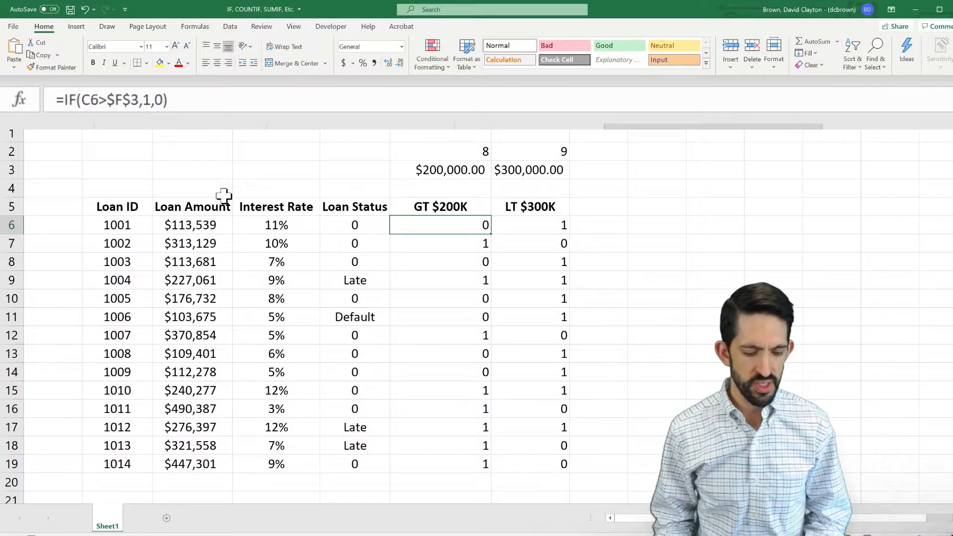
key(F2)
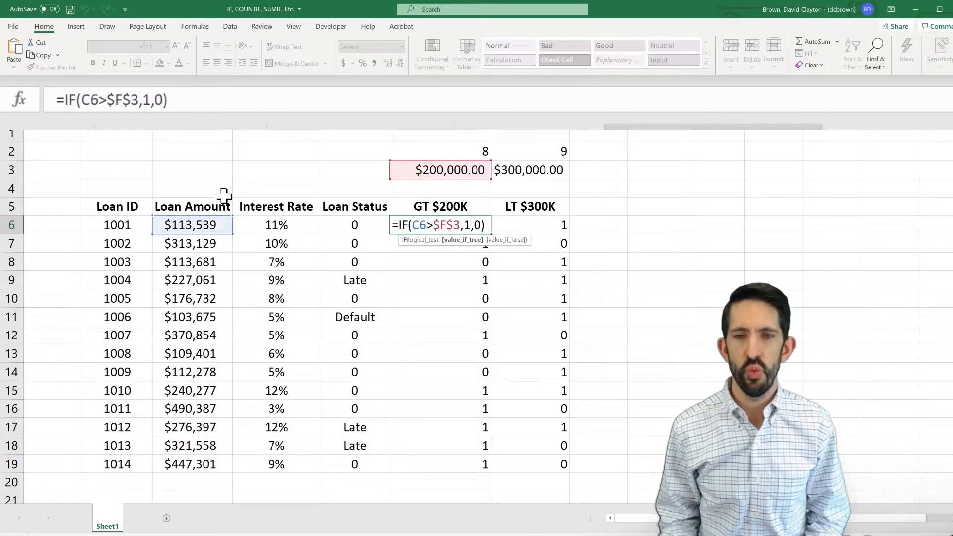
key(BackSpace)
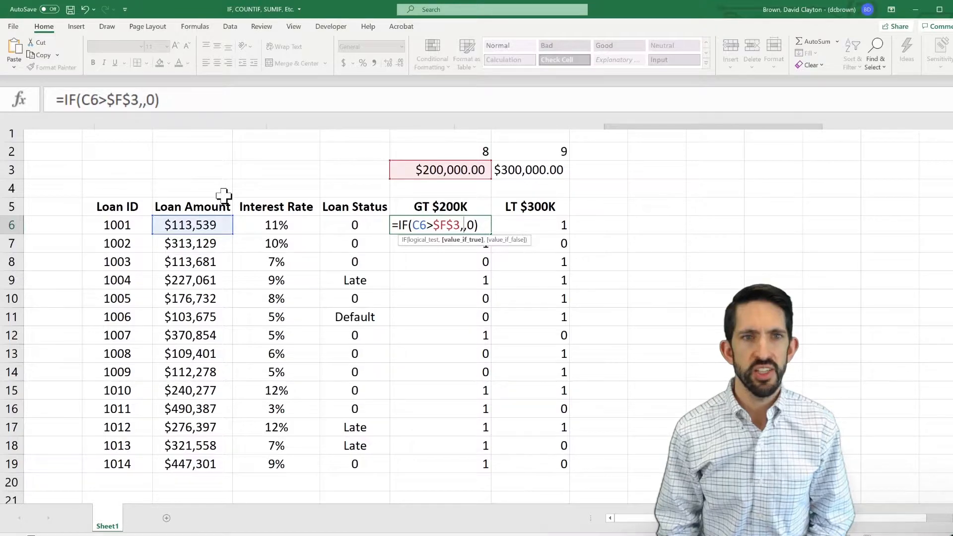
text(c6)
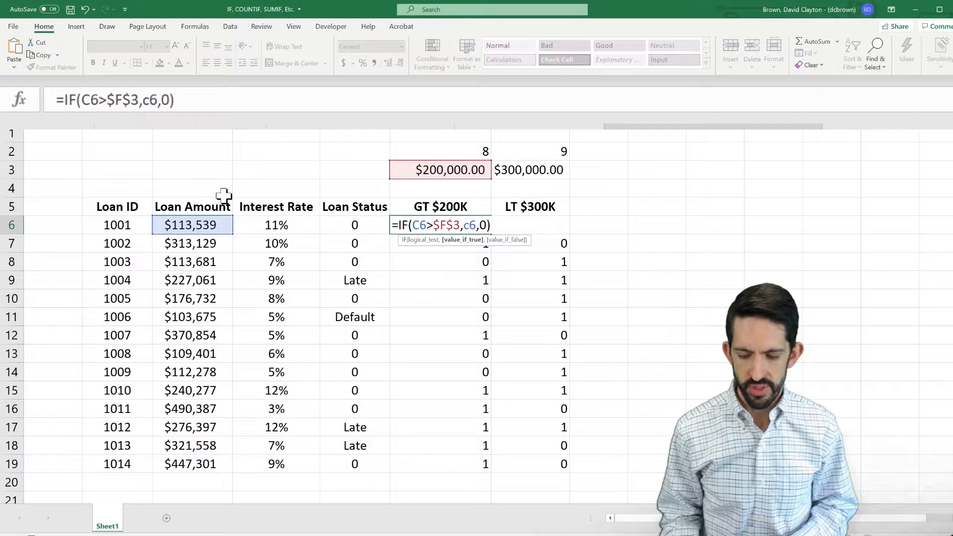
key(ctrl+Return)
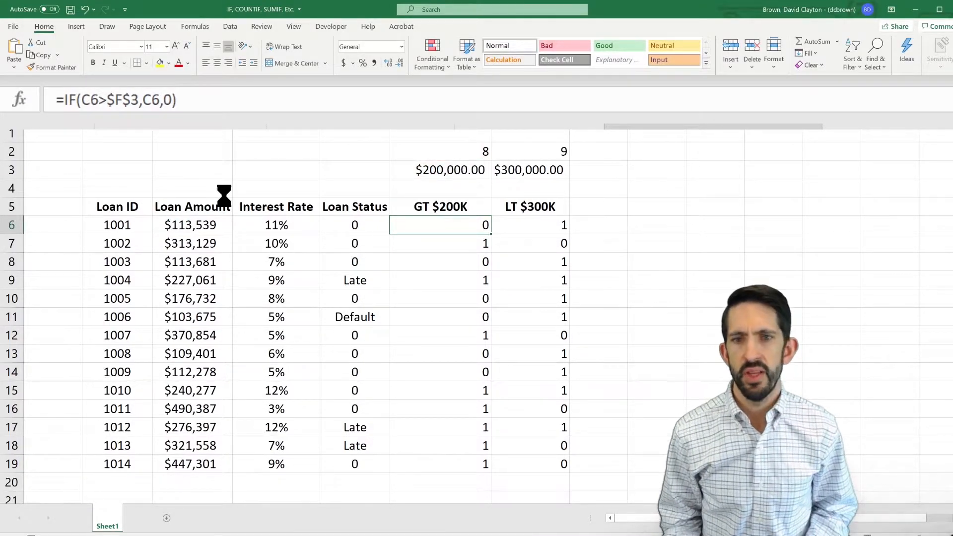
- Copy the F6 formula down the GT $200K column through F19
key(ctrl+c)
key(ctrl+shift+Down)
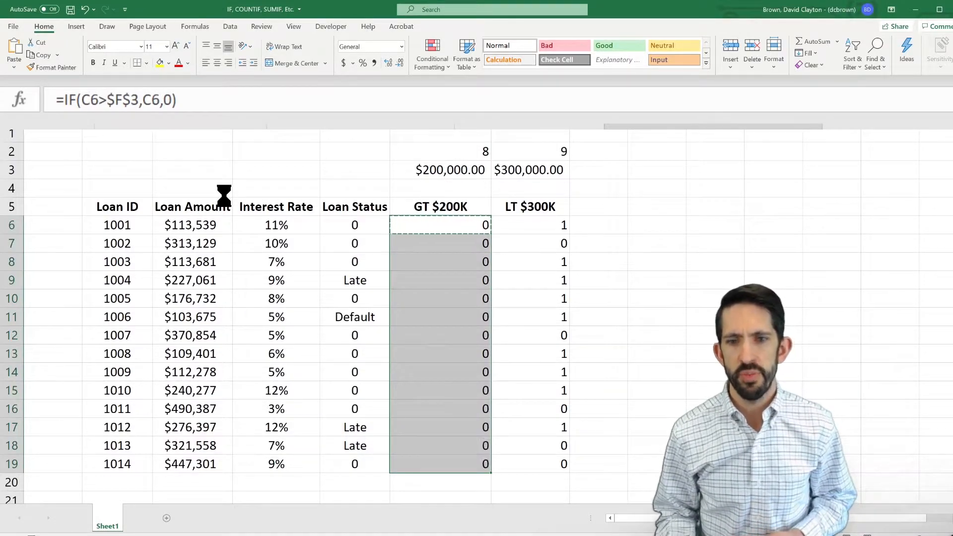
key(ctrl+v)
- Format the GT $200K total in F2 as currency
key(Up)
key(Up)
key(Up)
key(Up)
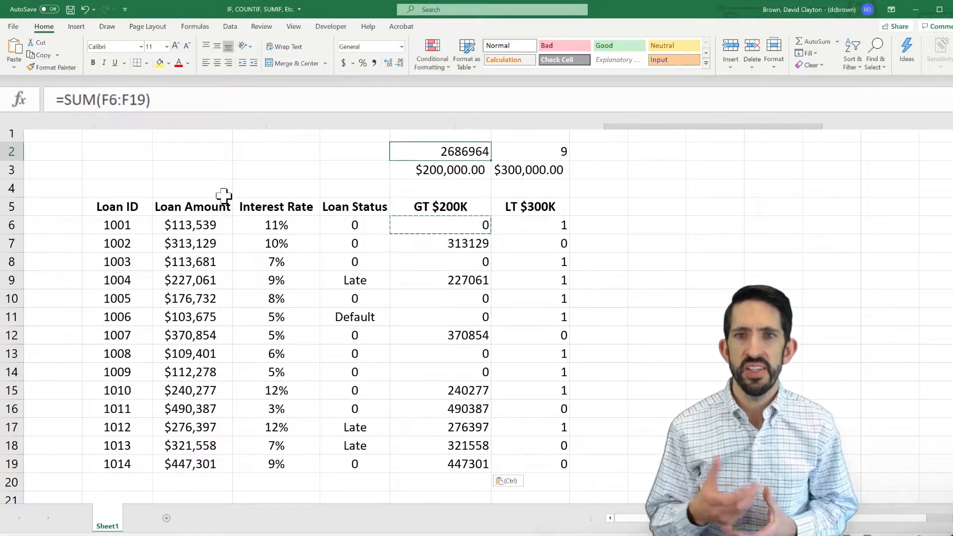
key(ctrl+shift+4)
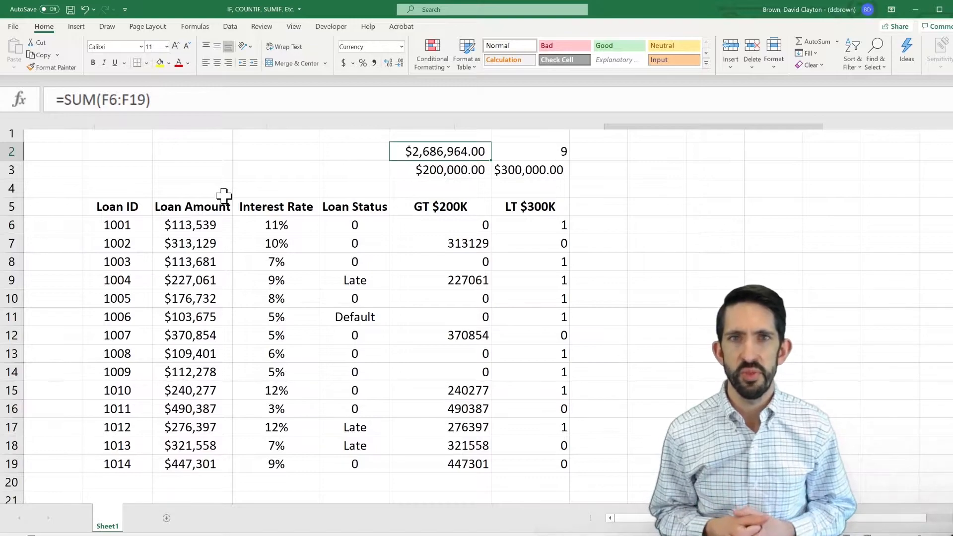
- Change the formula in G6 to return the loan amount when true: =IF(C6<$G$3,C6,0)
key(Down)
key(Down)
key(Down)
key(Down)
key(Right)
key(F2)
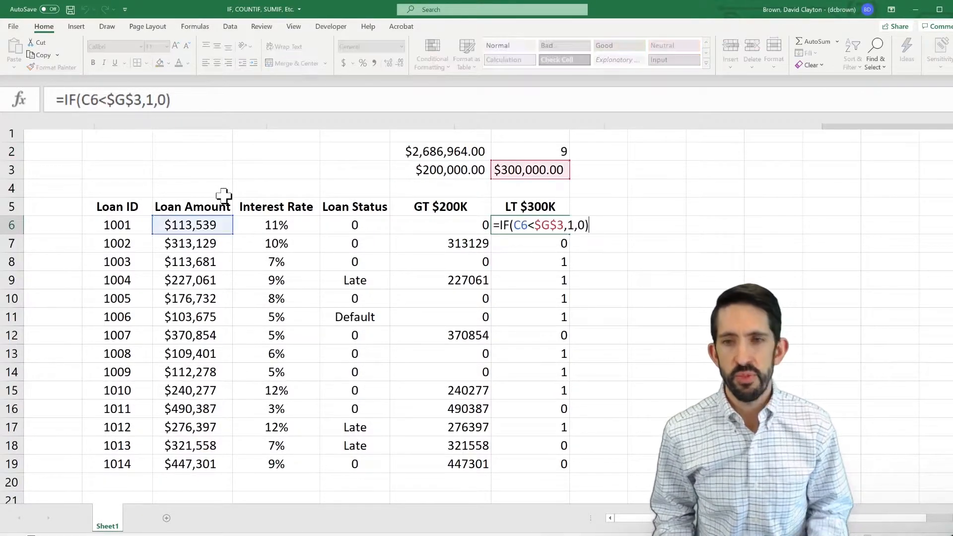
key(Left)
key(Left)
key(Left)
key(Left)
key(Delete)
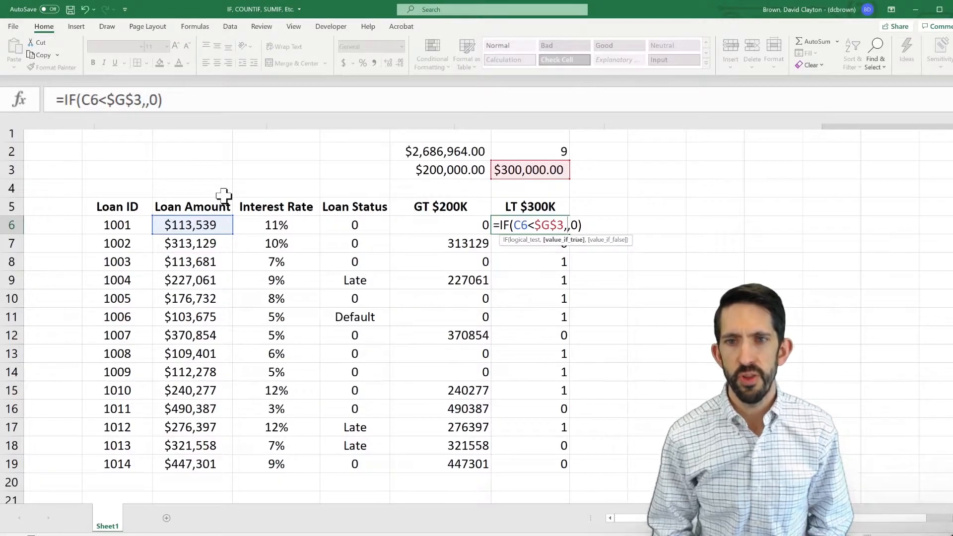
text(c6)
key(Return)
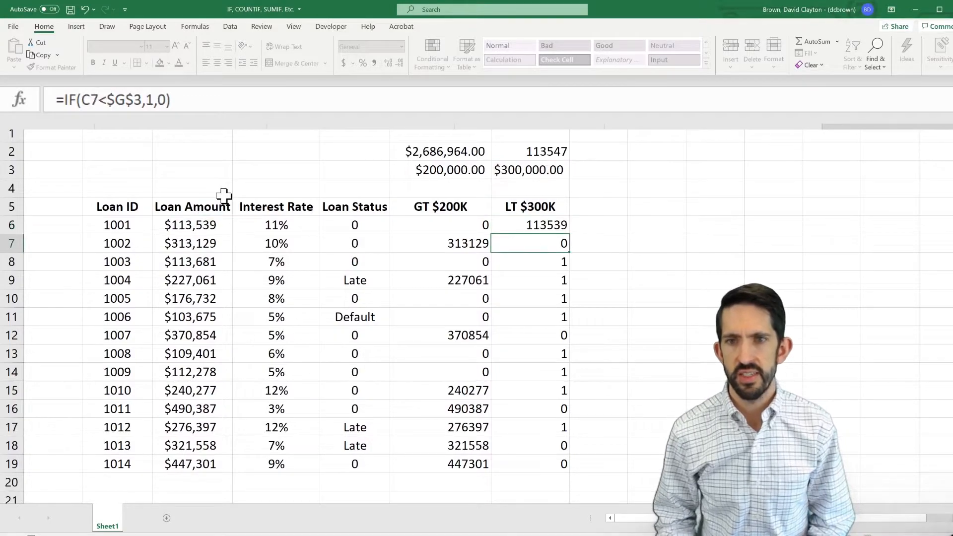
- Copy the G6 formula down the LT $300K column through G19
key(Up)
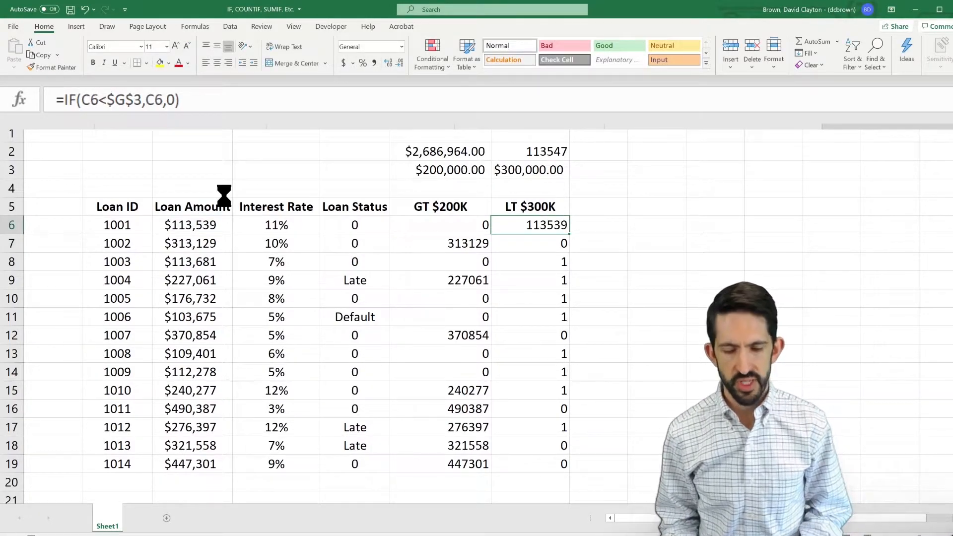
key(ctrl+c)
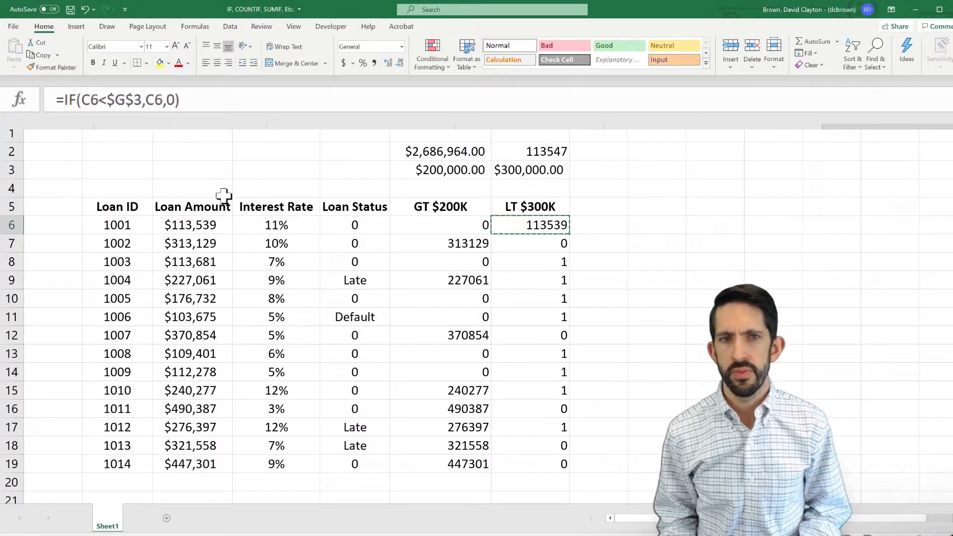
key(Down)
key(ctrl+shift+Down)
key(ctrl+v)
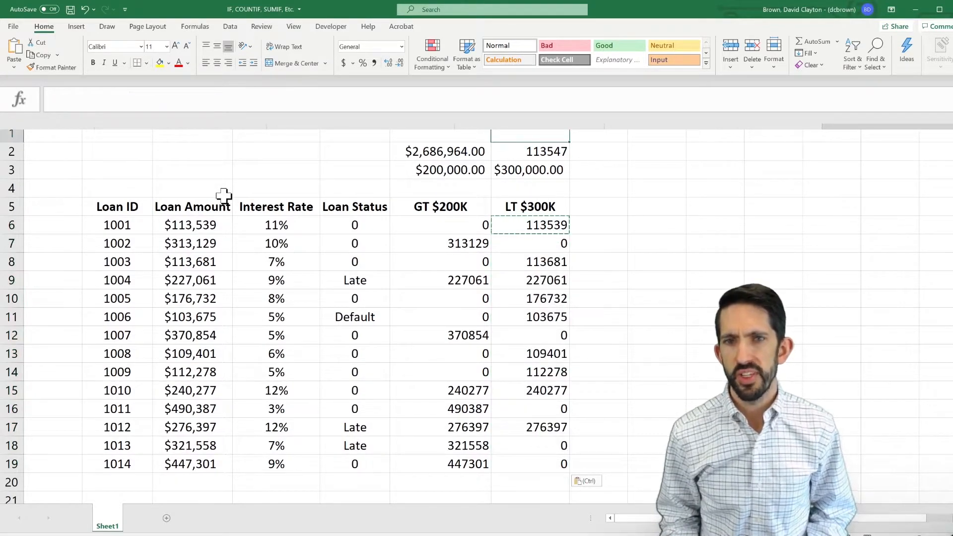
- Format the LT $300K total in G2 as currency
key(Down)
key(Escape)
key(F2)
key(Return)
key(Up)
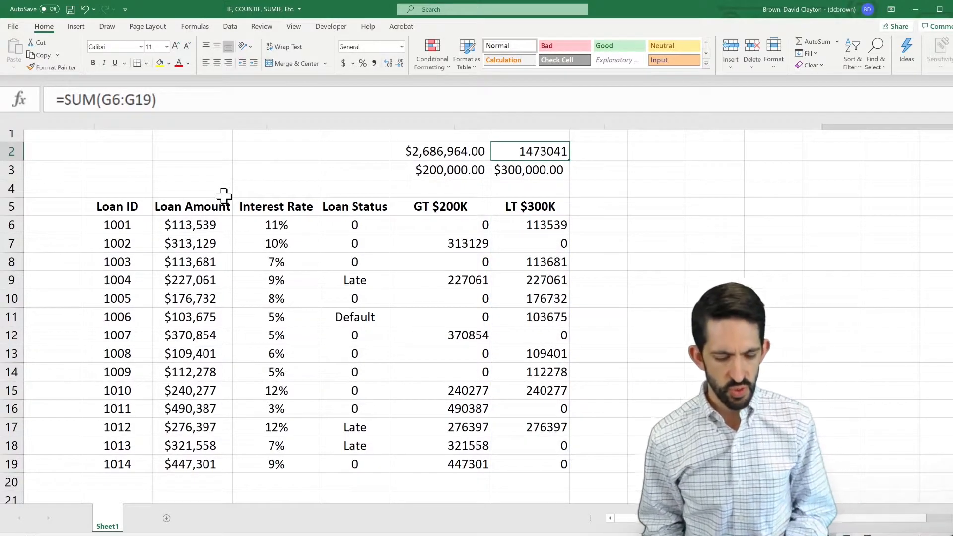
key(ctrl+shift+4)
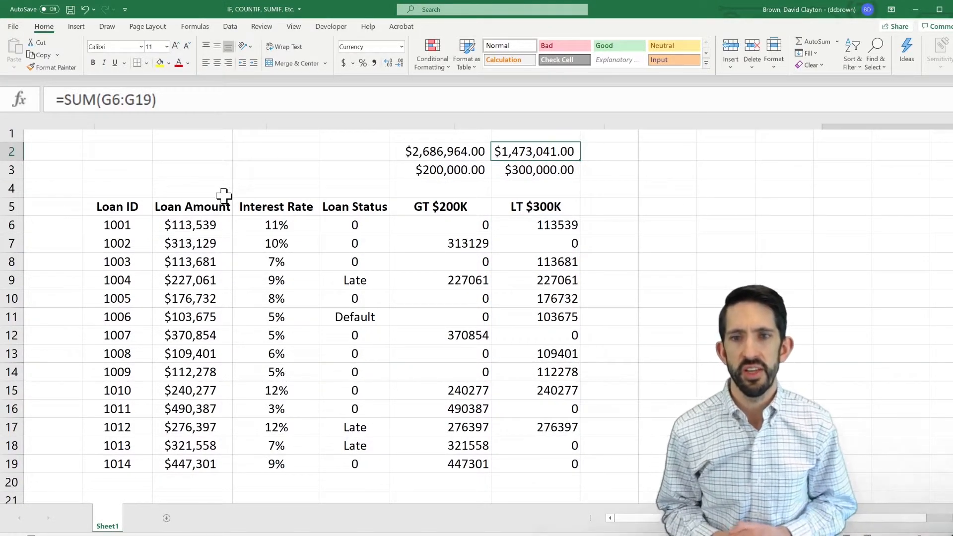
key(Down)
key(Down)
key(Down)
key(Down)
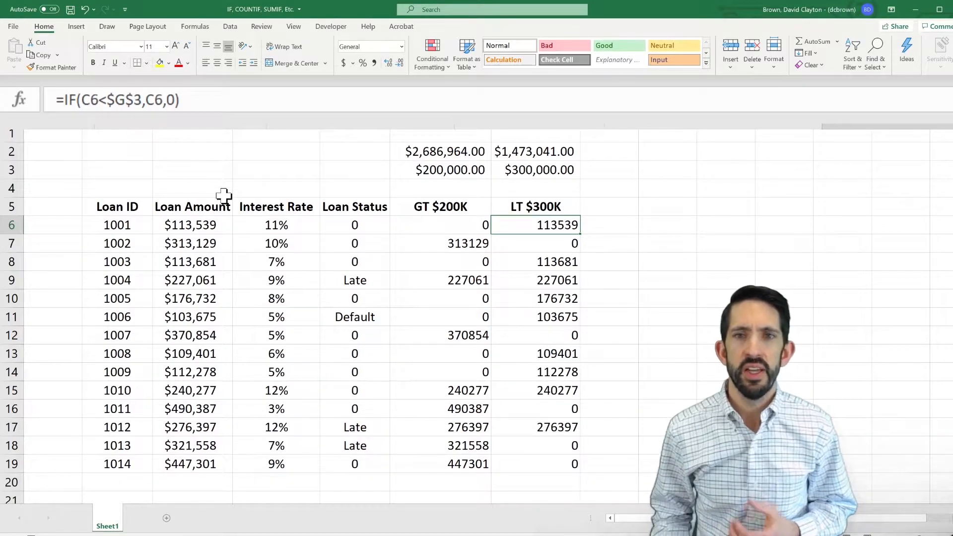
- Start a SUMIF formula in D2 with the loan amounts $C$6:$C$19 as an absolute criteria range
key(Up)
key(Up)
key(Up)
key(Left)
key(Left)
key(Up)
key(Left)
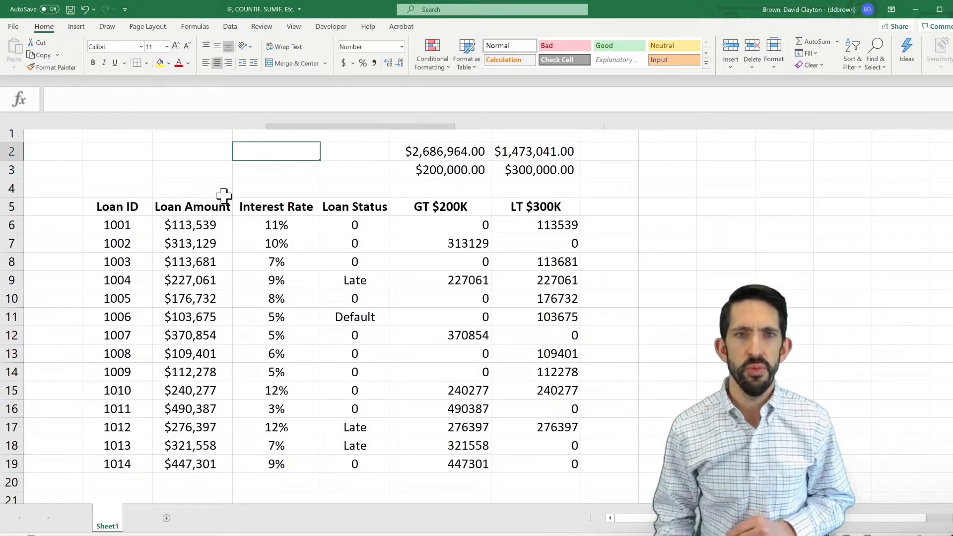
text(=sumif)
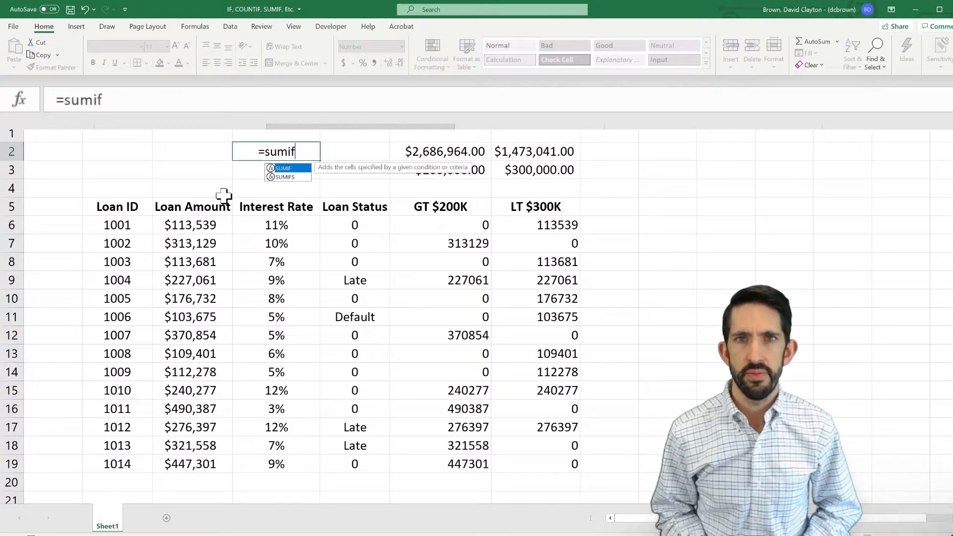
text(()
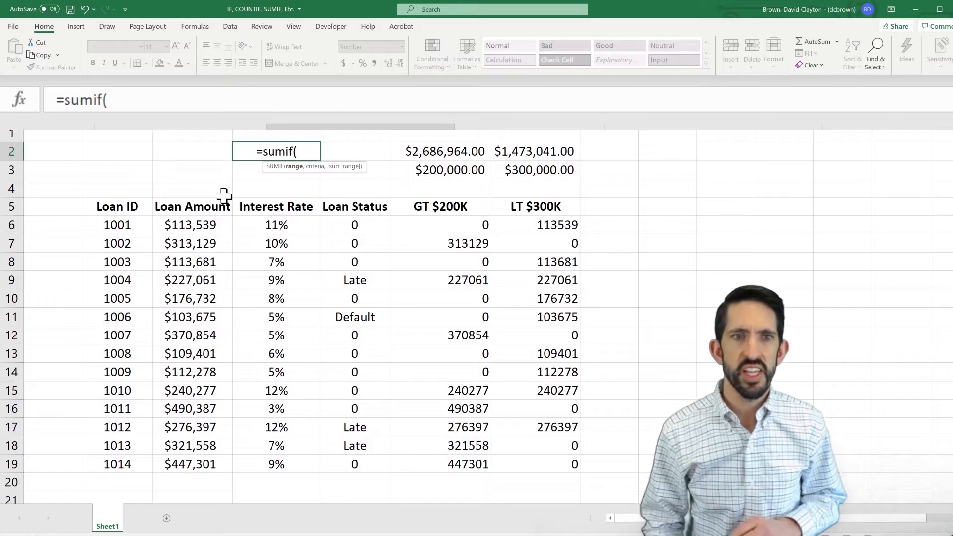
key(Down)
key(Down)
key(Down)
key(Left)
key(Down)
key(Left)
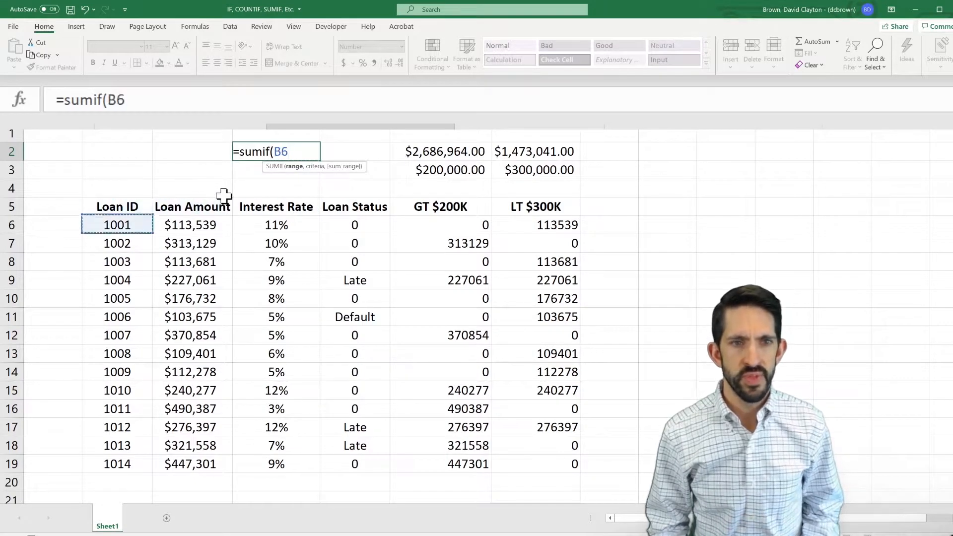
key(Right)
key(ctrl+shift+Down)
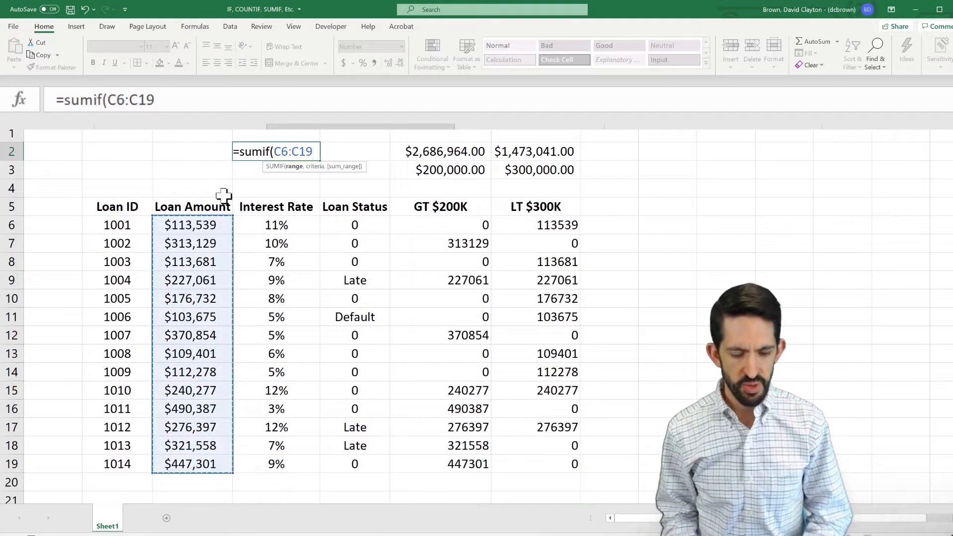
key(F4)
text(,)
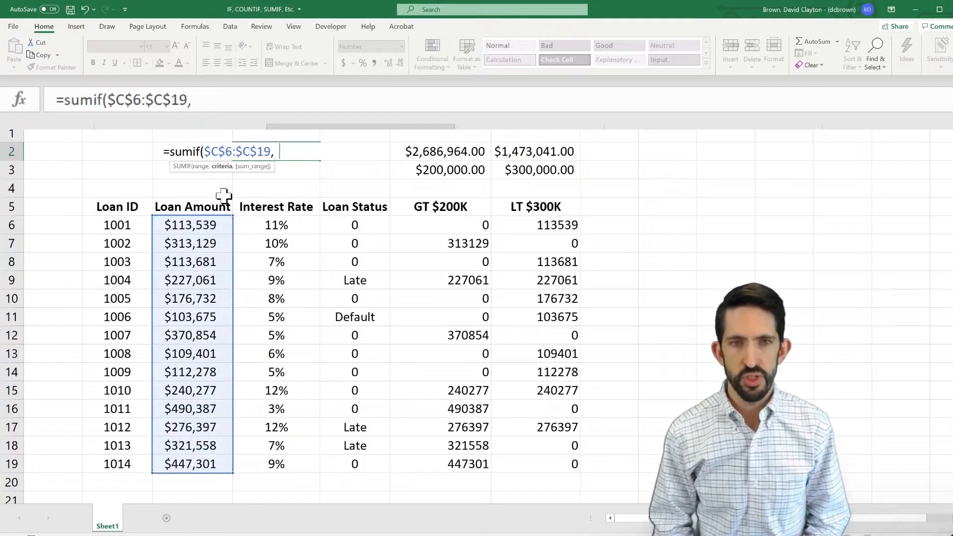
- Complete the SUMIF formula in D2 with the criterion ">200000" and the absolute sum range $C$6:$C$19
text(">200)
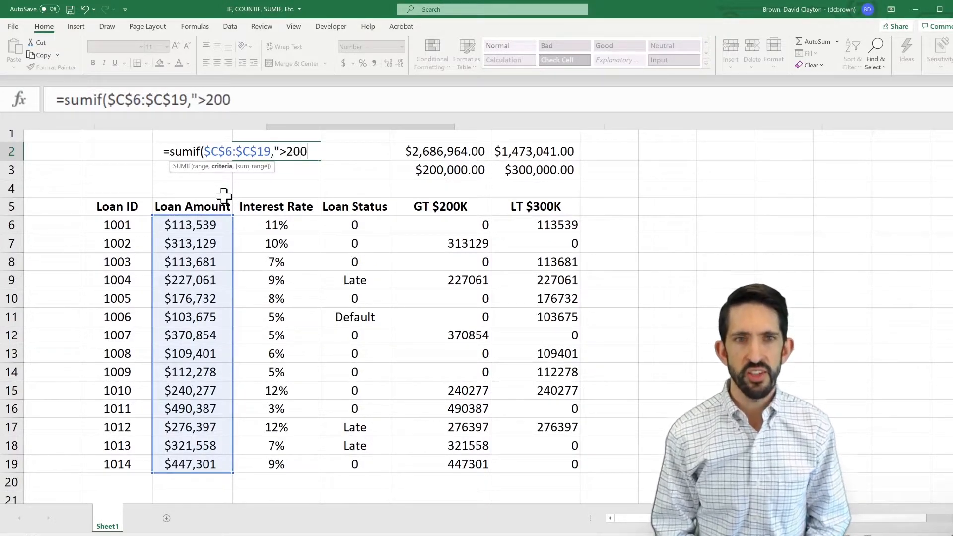
text(000",)
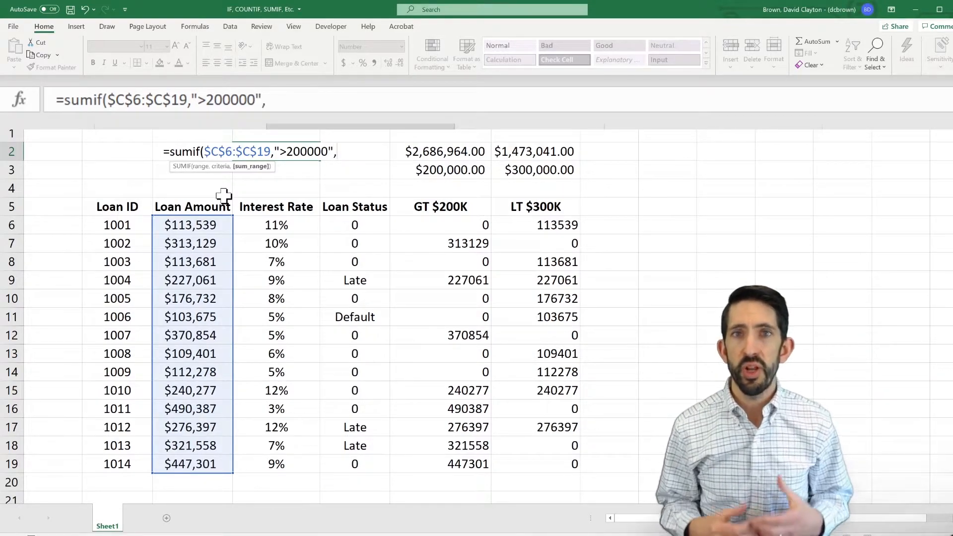
key(Down)
key(Right)
key(Down)
key(Down)
key(Down)
key(Left)
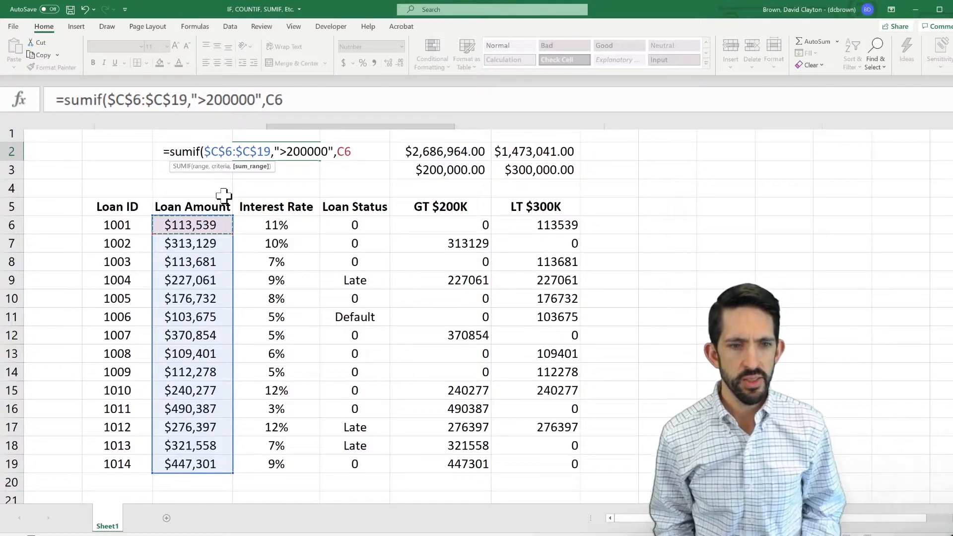
key(ctrl+shift+Down)
key(F4)
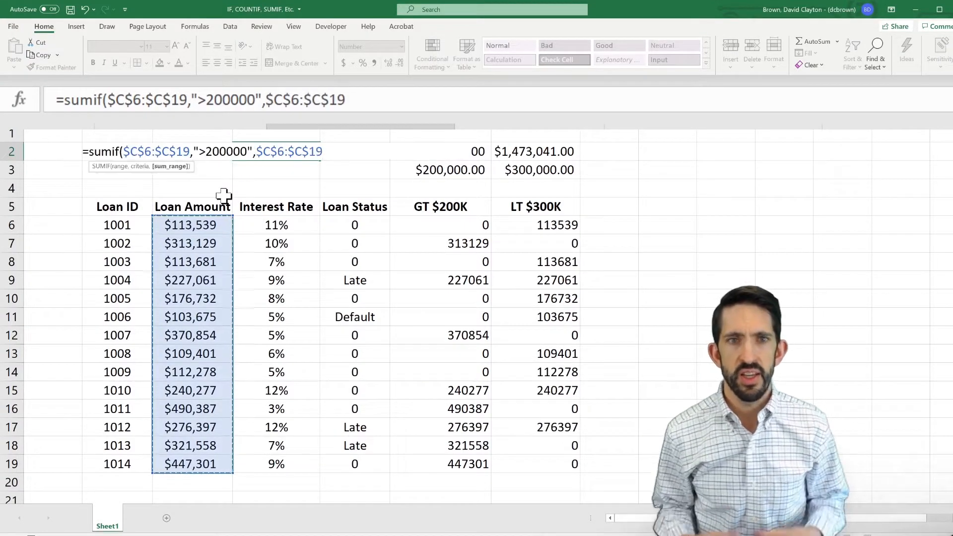
text())
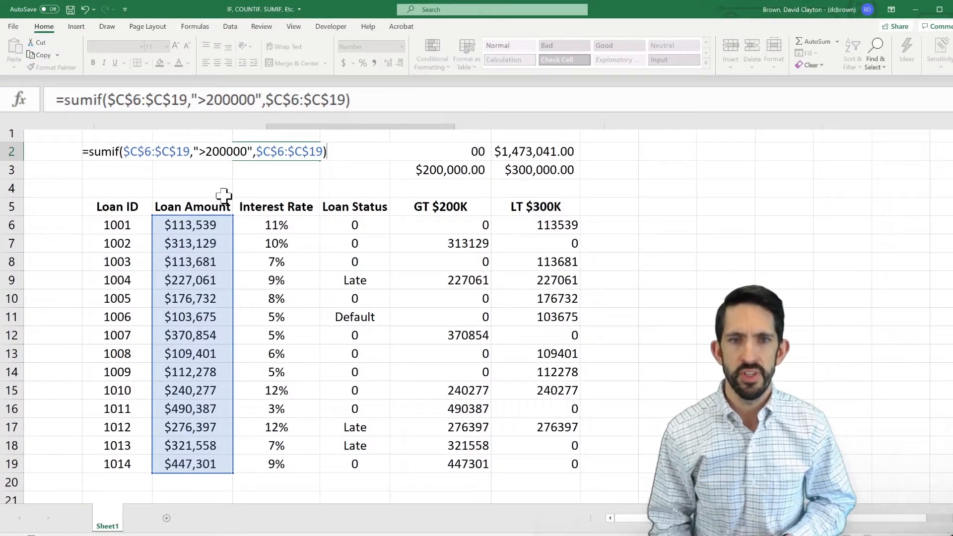
key(Return)
key(Up)
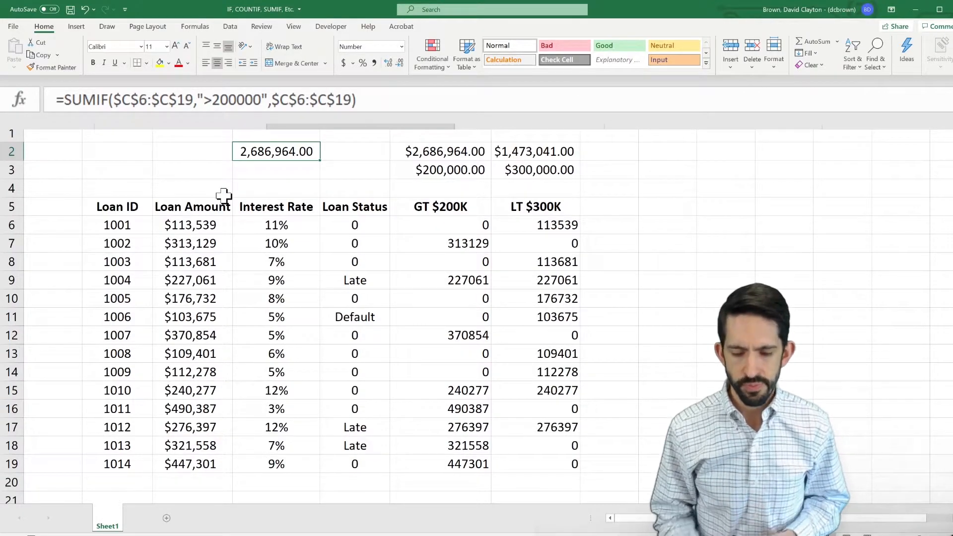
- Start a SUMIFS formula in D3 with the loan amounts $C$6:$C$19 as the absolute sum range
key(Return)
text(=sumifs)
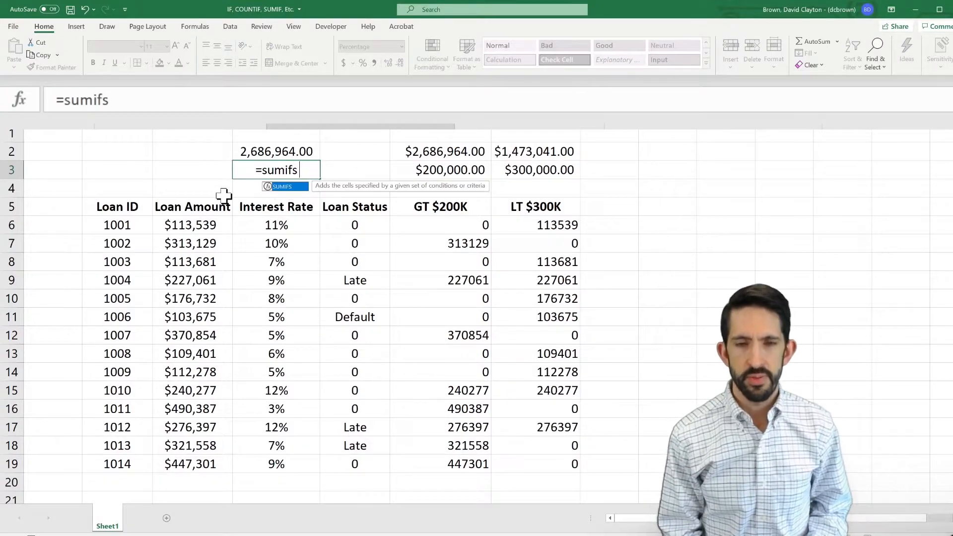
text(()
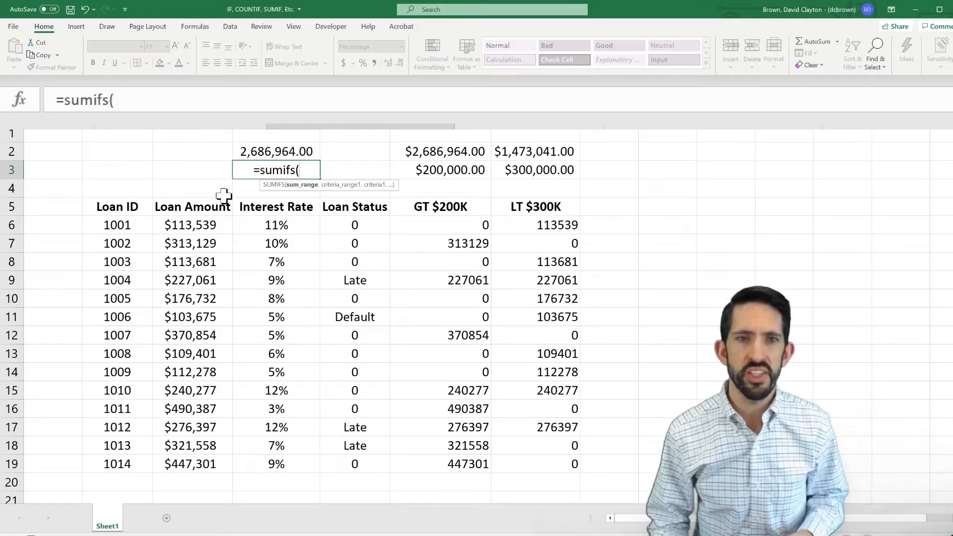
key(Down)
key(Down)
key(Down)
key(Left)
key(ctrl+shift+Down)
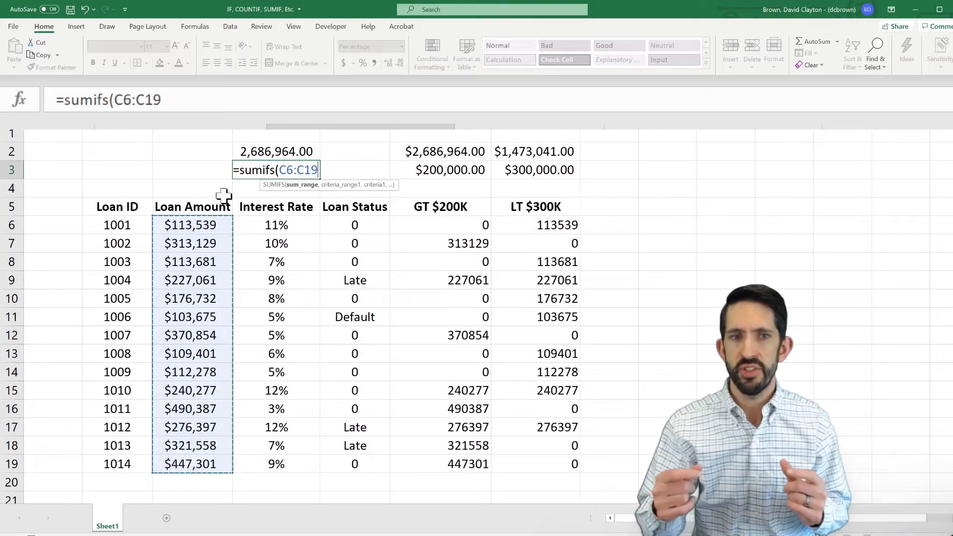
key(F4)
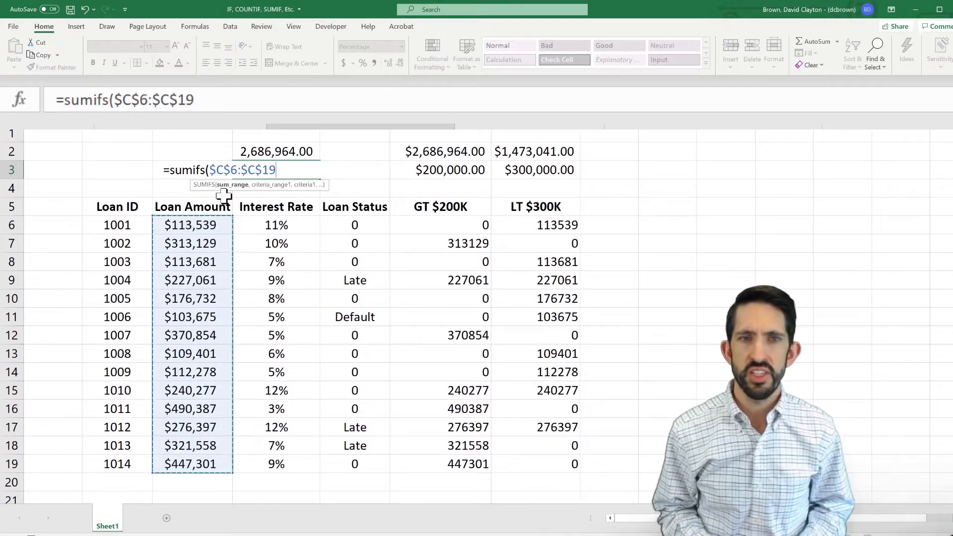
text(,)
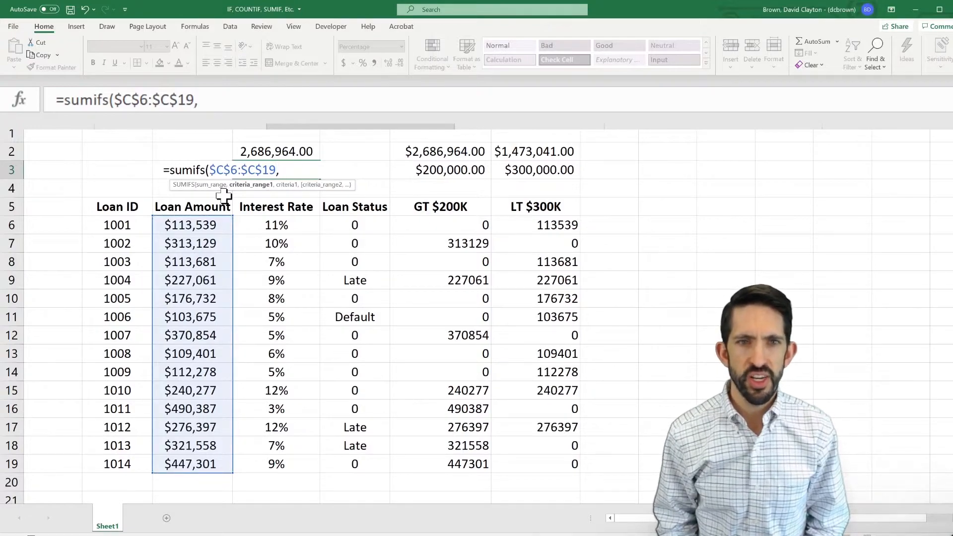
- Add the loan amounts $C$6:$C$19 as the absolute first criteria range of the SUMIFS formula in D3
key(Left)
key(Down)
key(Down)
key(Down)
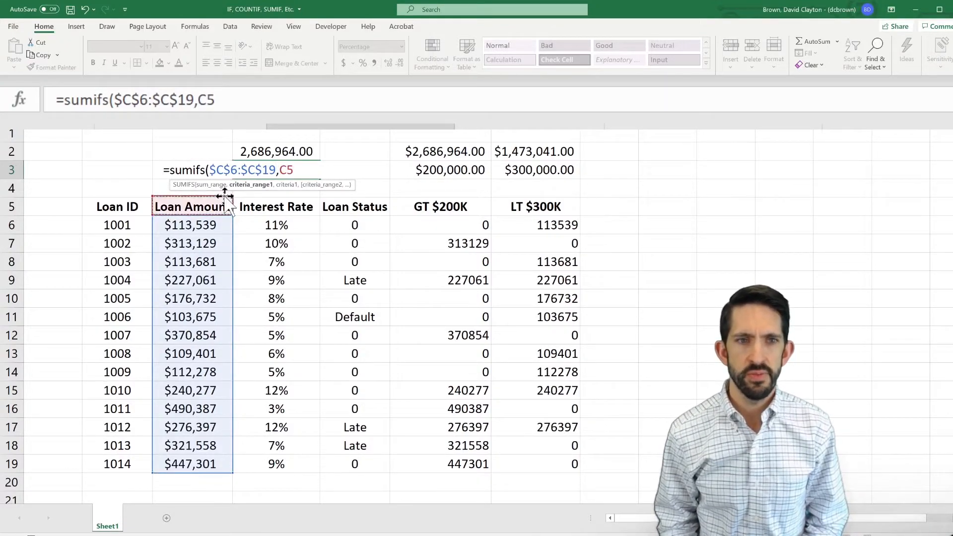
key(ctrl+shift+Down)
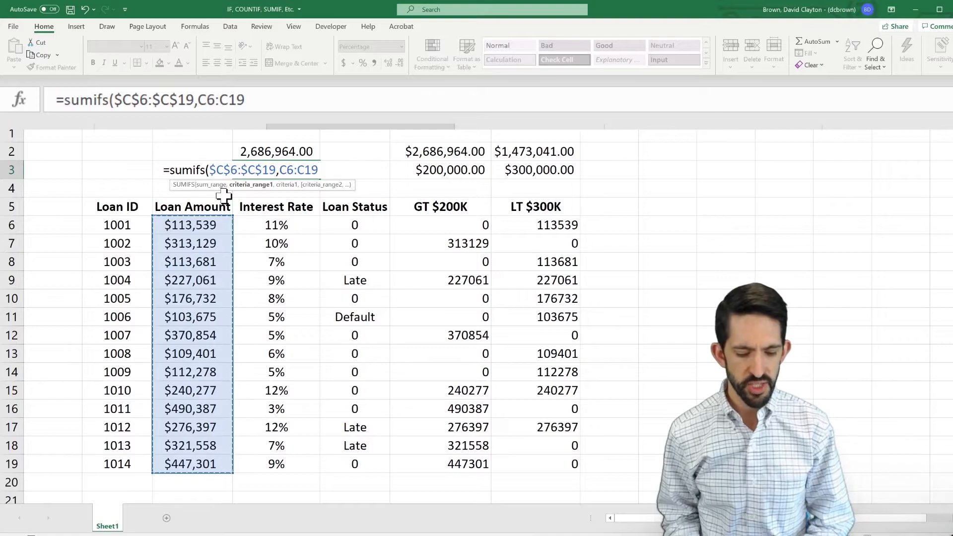
key(F4)
text(,)
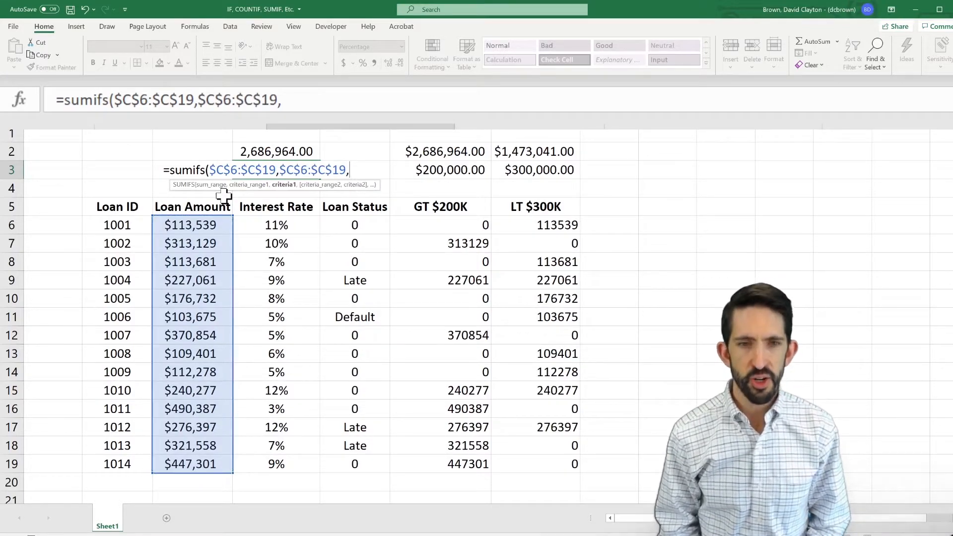
- Complete the SUMIFS formula in D3 with the criterion ">200000"
text(">20000")
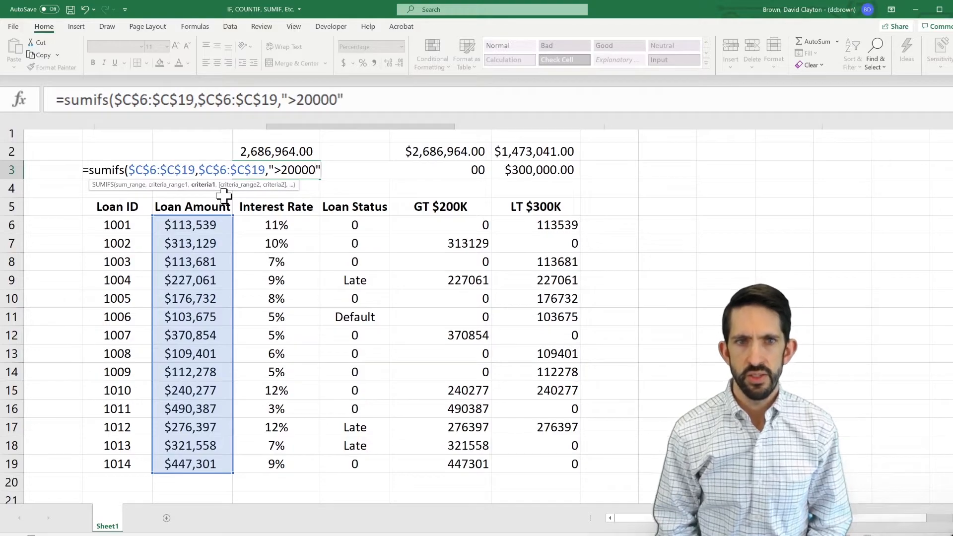
key(BackSpace)
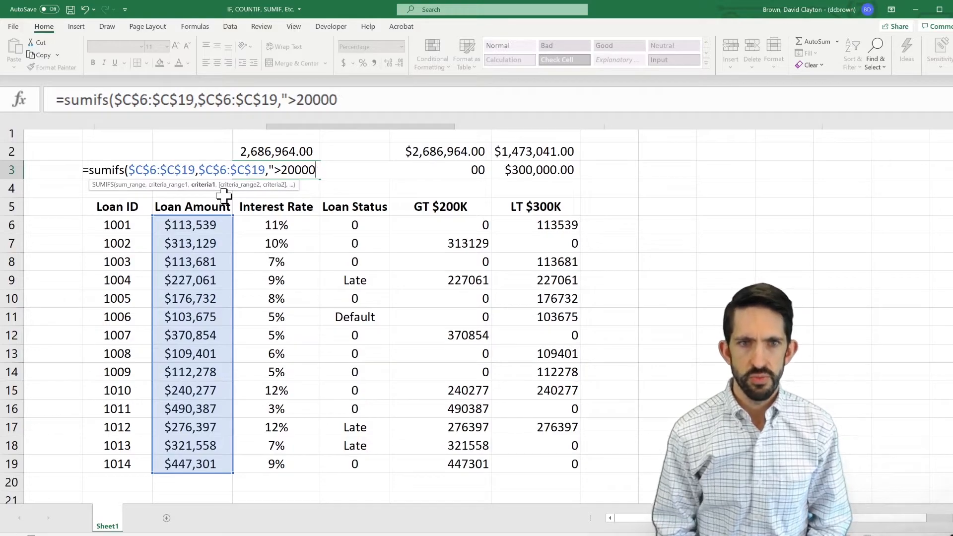
text(0"))
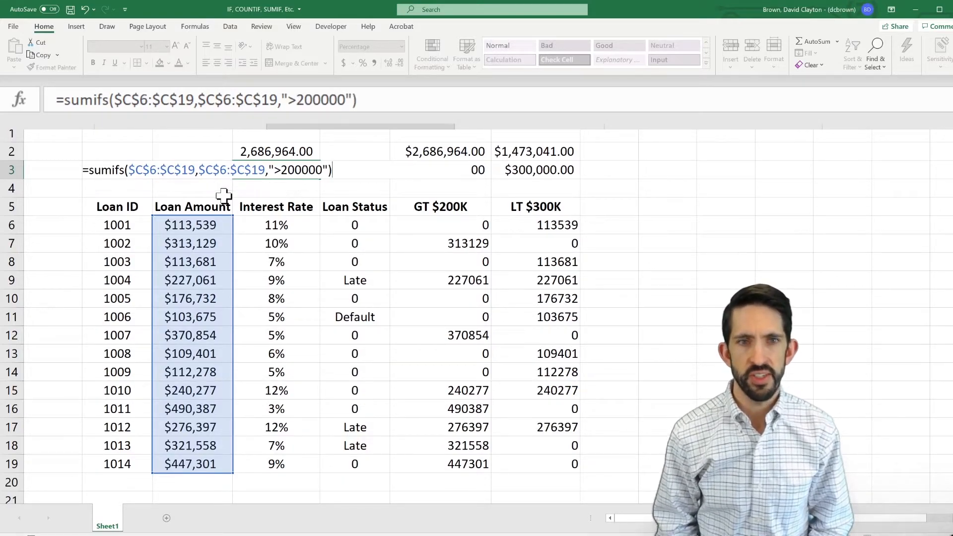
key(Return)
- Copy only the cell formatting of the SUMIF total in D2 to the SUMIFS total in D3
key(Up)
key(Up)
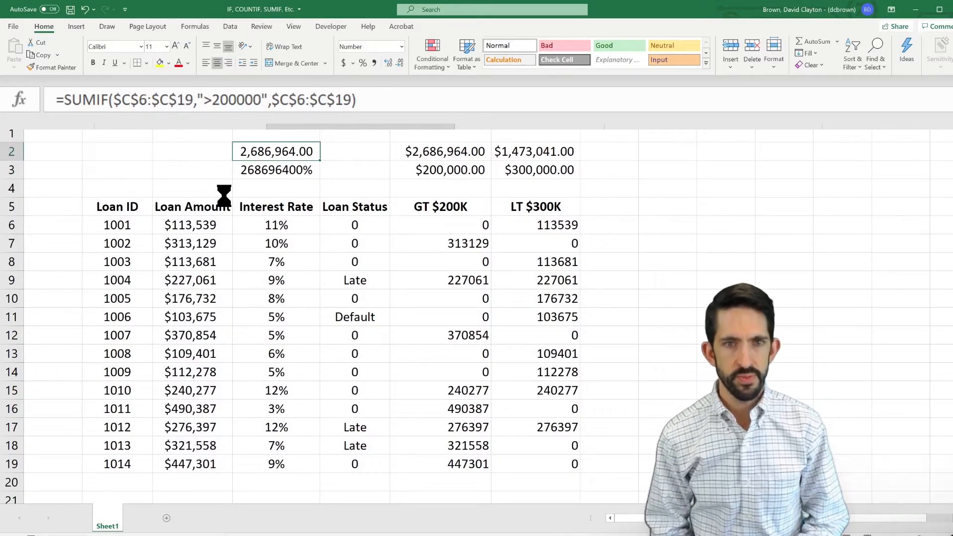
key(ctrl+c)
key(Down)
key(ctrl+alt+v)
key(t)
key(Return)
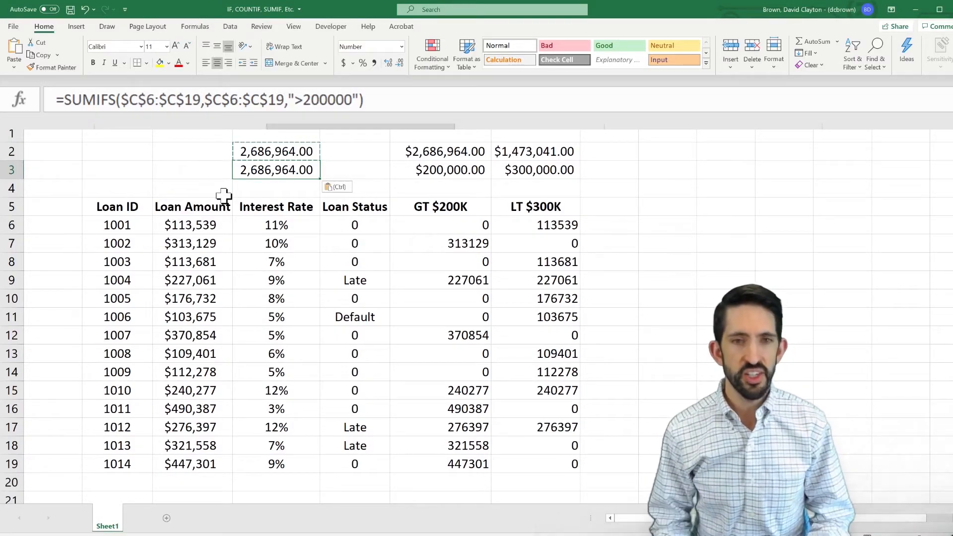
- Extend the SUMIFS formula in D3 with the absolute interest rate range $D$6:$D$19 and the criterion ">0.1"
key(F2)
key(Left)
text(,)
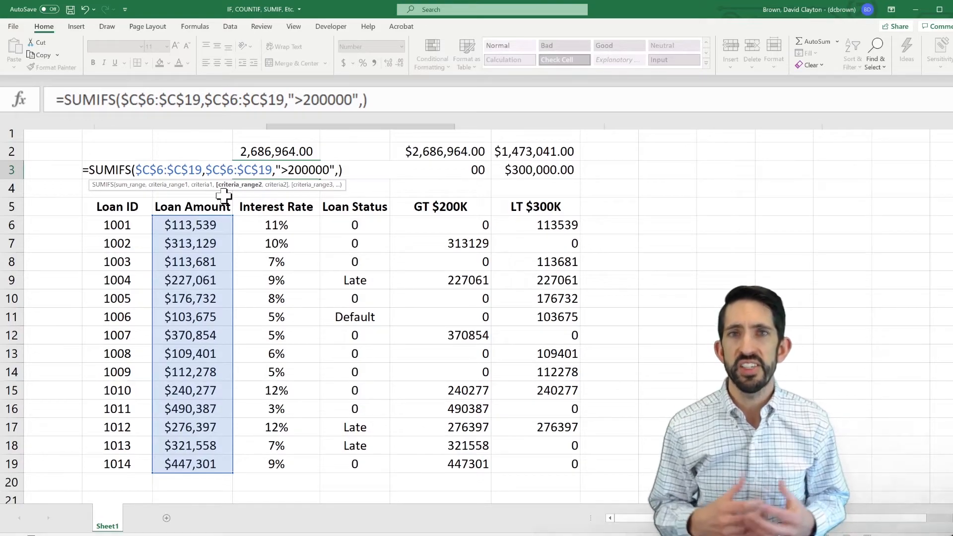
click(276, 224)
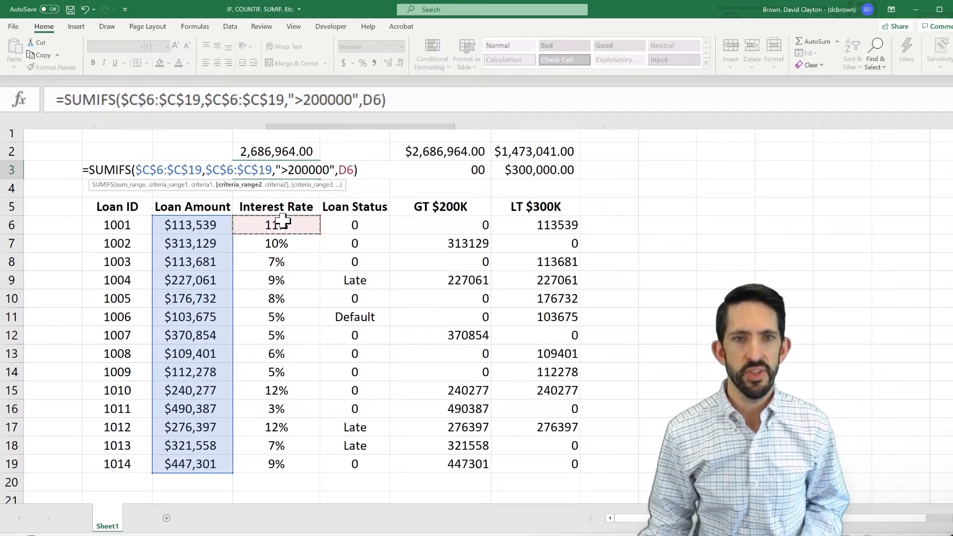
key(ctrl+shift+Down)
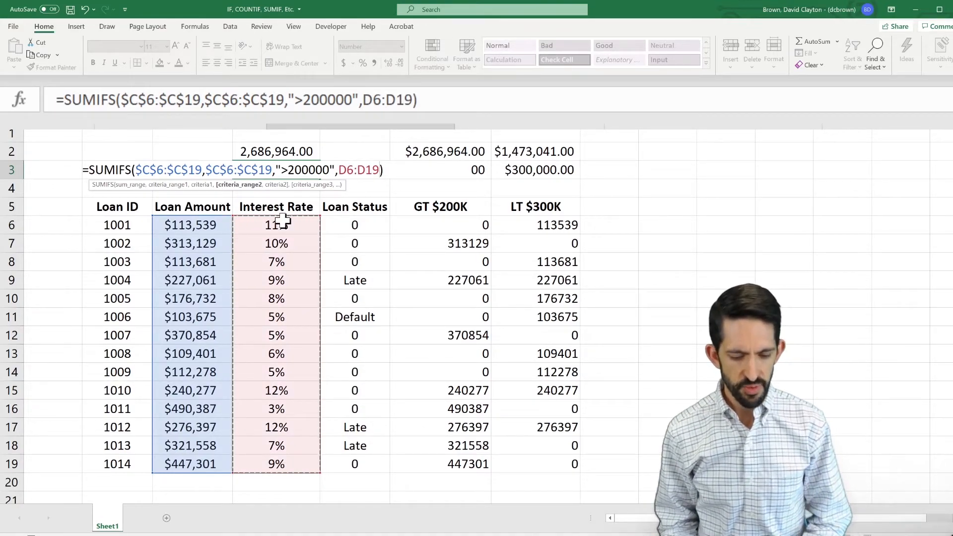
key(F4)
text(,">0.1")
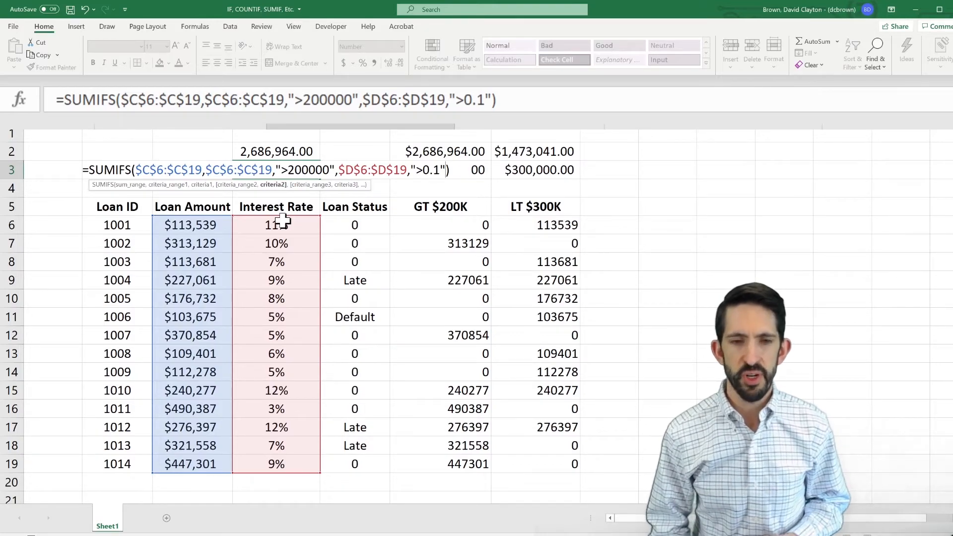
key(Return)
key(Up)
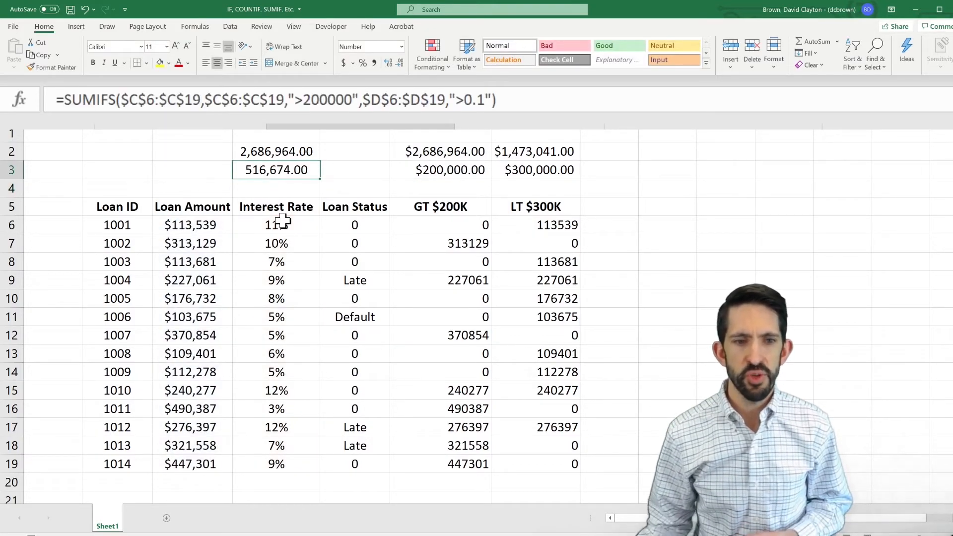
- Check the amounts and interest rates of loans 1010 and 1012 against the SUMIFS formula in D3
drag(201, 390, 255, 391)
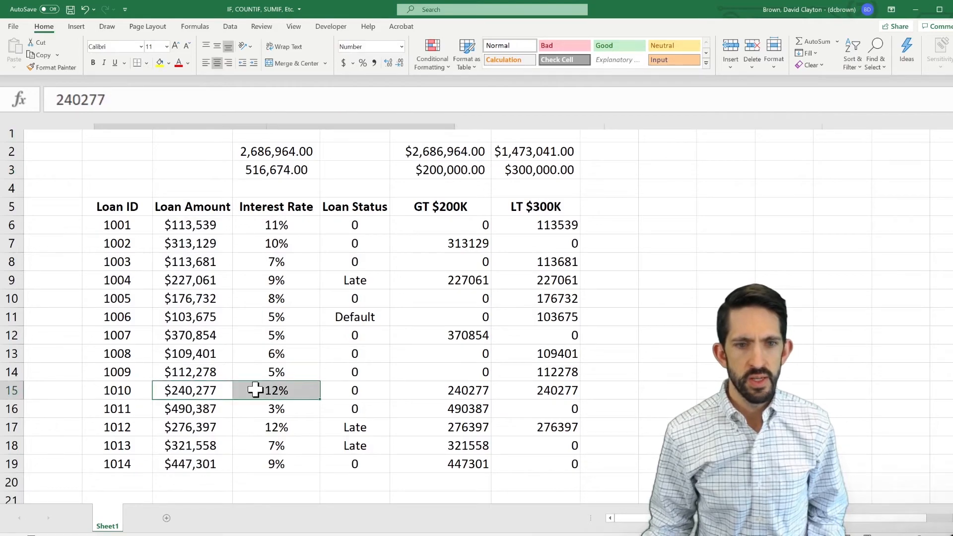
drag(204, 428, 270, 427)
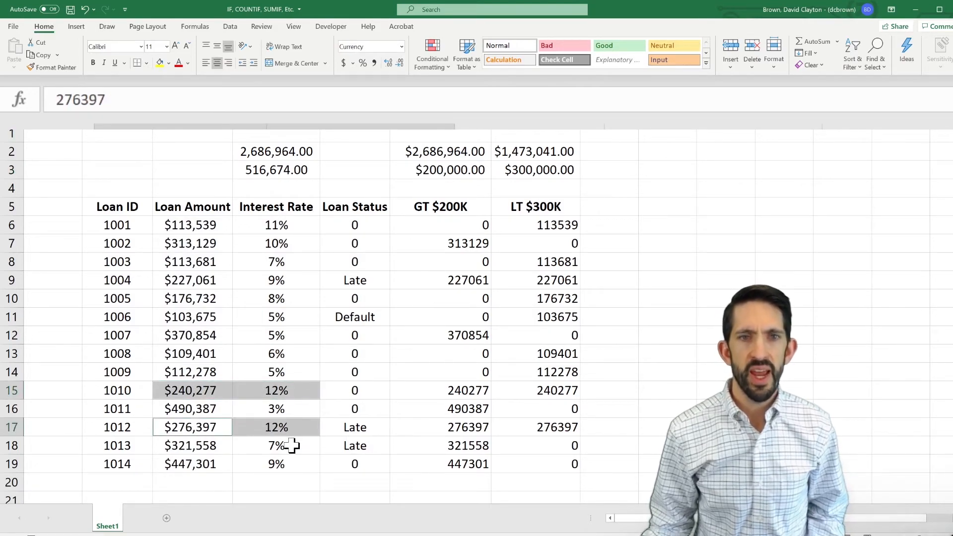
click(277, 172)
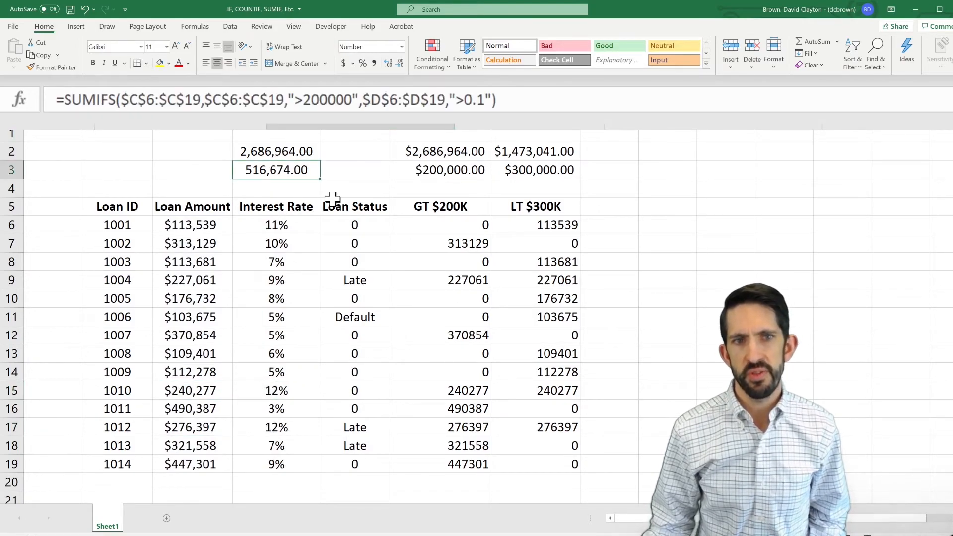